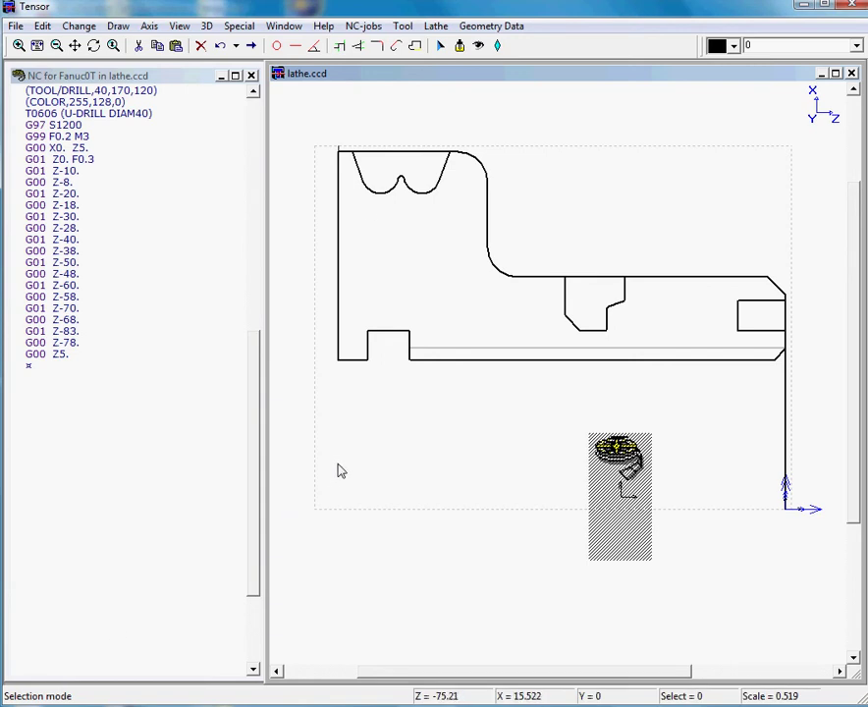
- Select the three bottom inner bore segments and rejoin them into one contour line
left_click(436, 27)
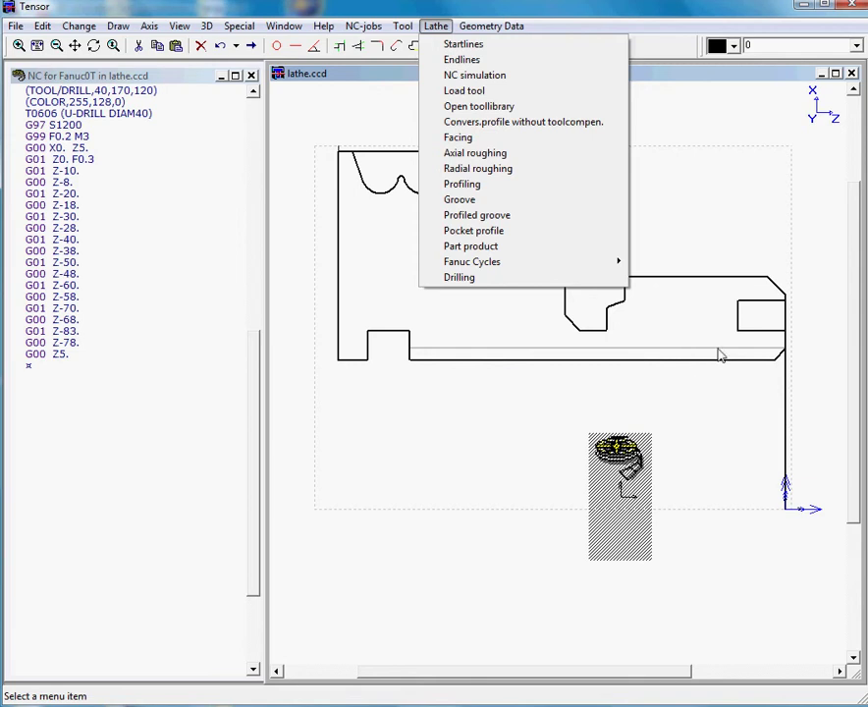
left_click(776, 363)
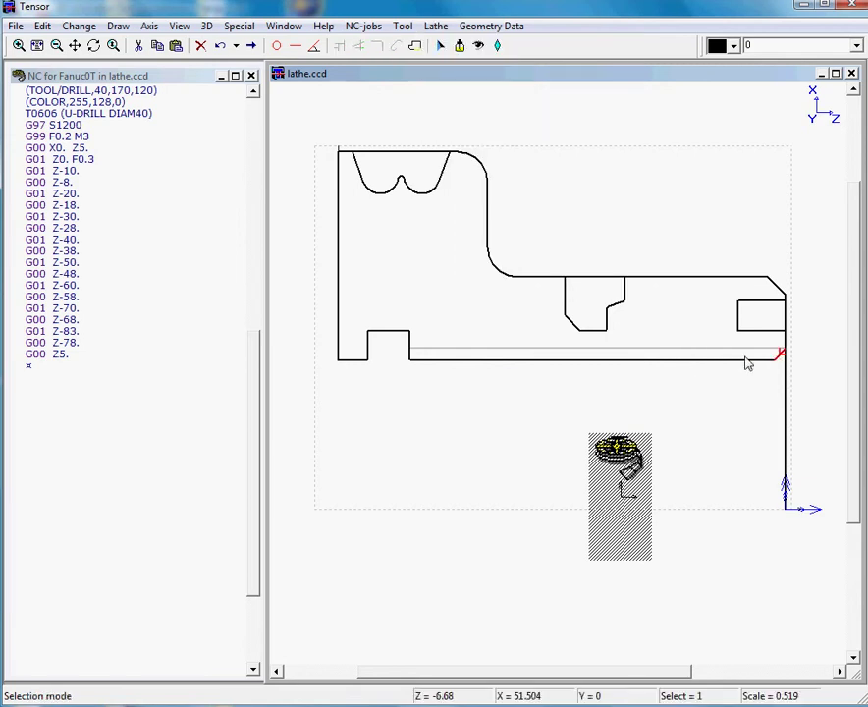
left_click(462, 363)
left_click(344, 362)
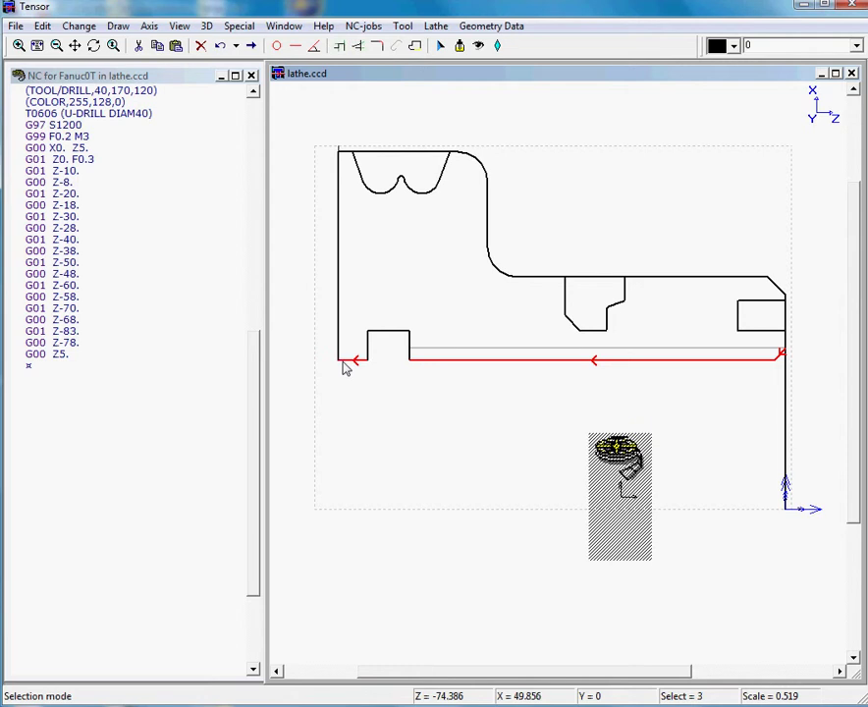
left_click(118, 25)
mouse_move(148, 47)
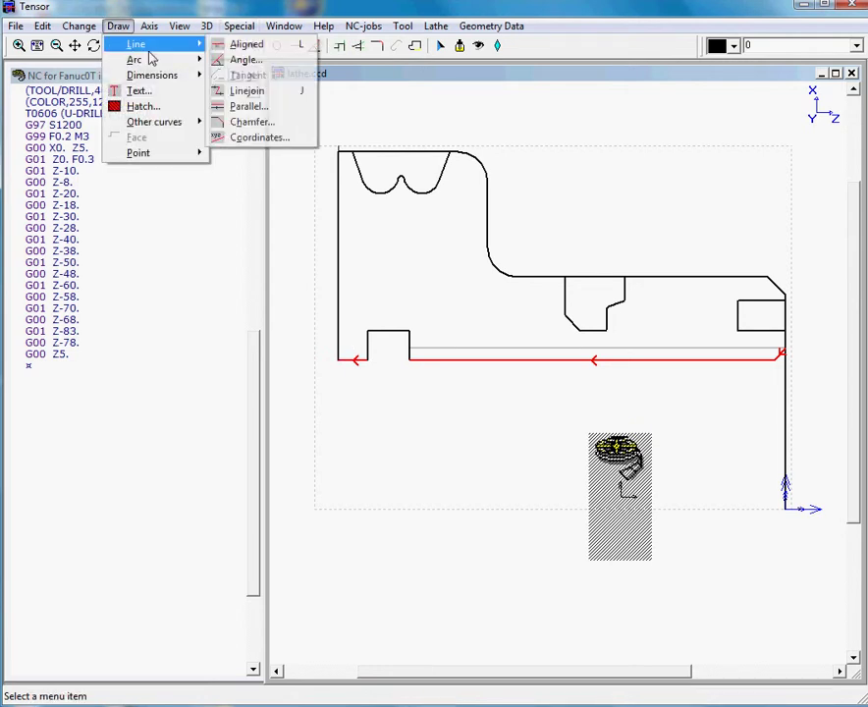
left_click(244, 90)
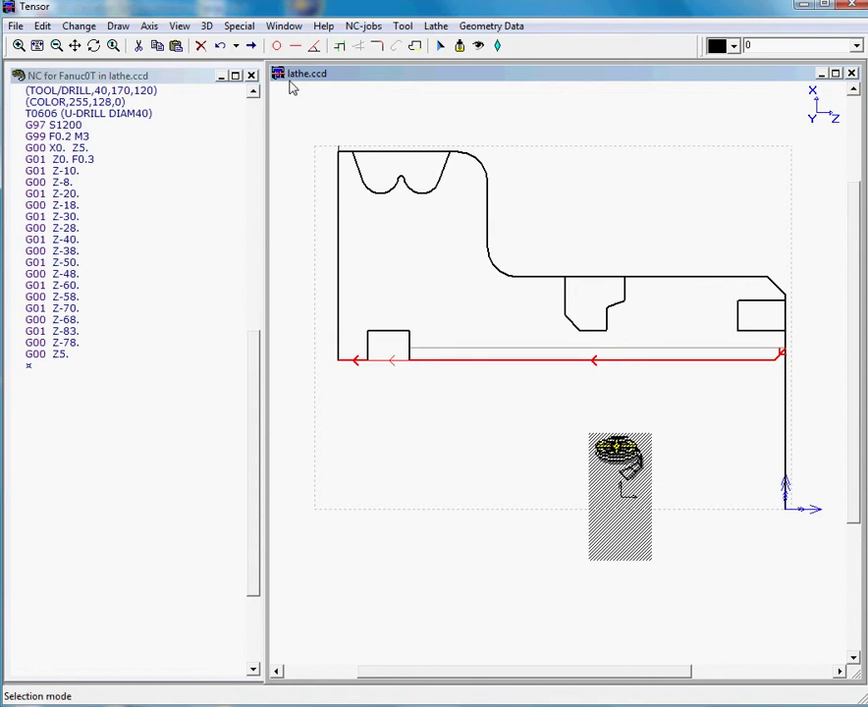
- Start an axial roughing operation with NC-job type 2
left_click(438, 25)
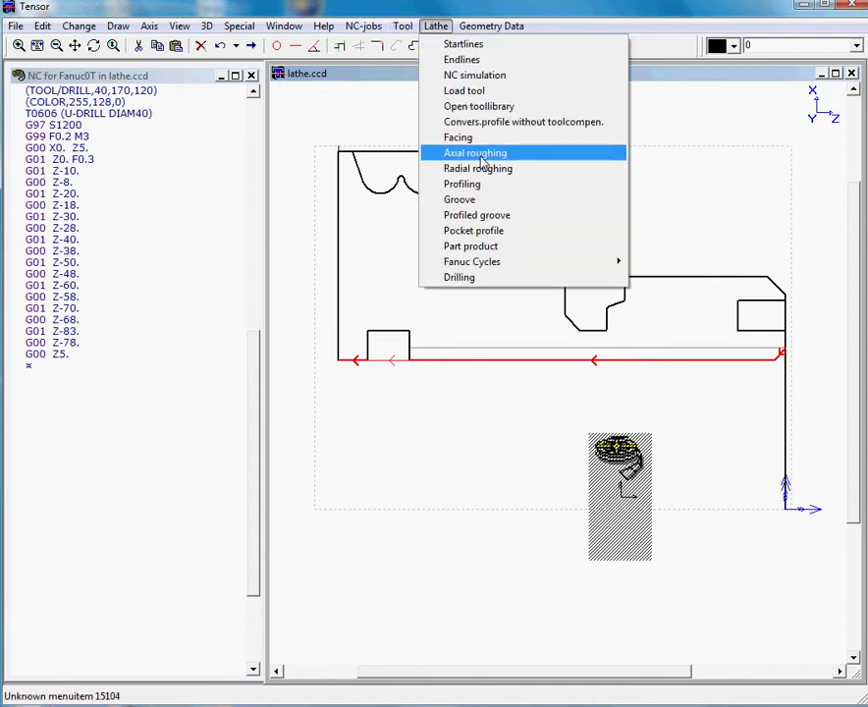
left_click(480, 155)
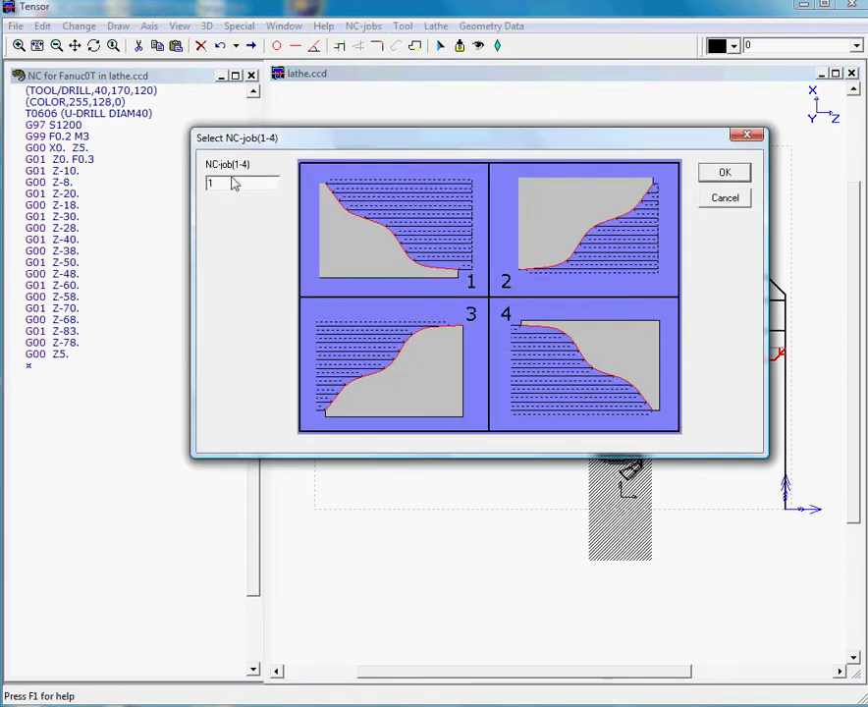
double_click(209, 183)
type("2")
left_click(727, 174)
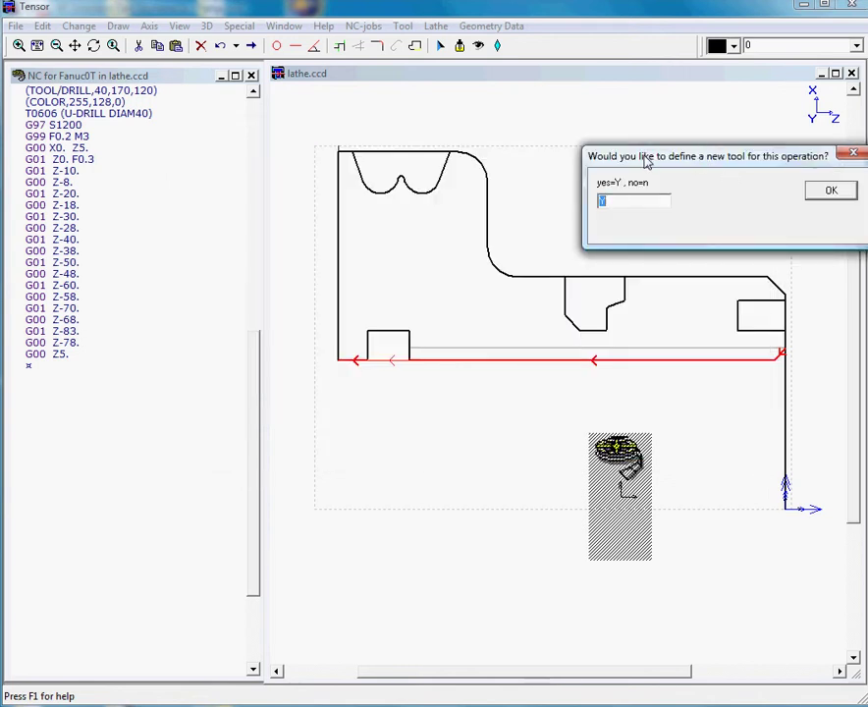
- Agree to define a new tool and choose a custom retract position
mouse_move(694, 159)
left_mouse_down()
mouse_move(396, 140)
mouse_move(383, 115)
left_mouse_up()
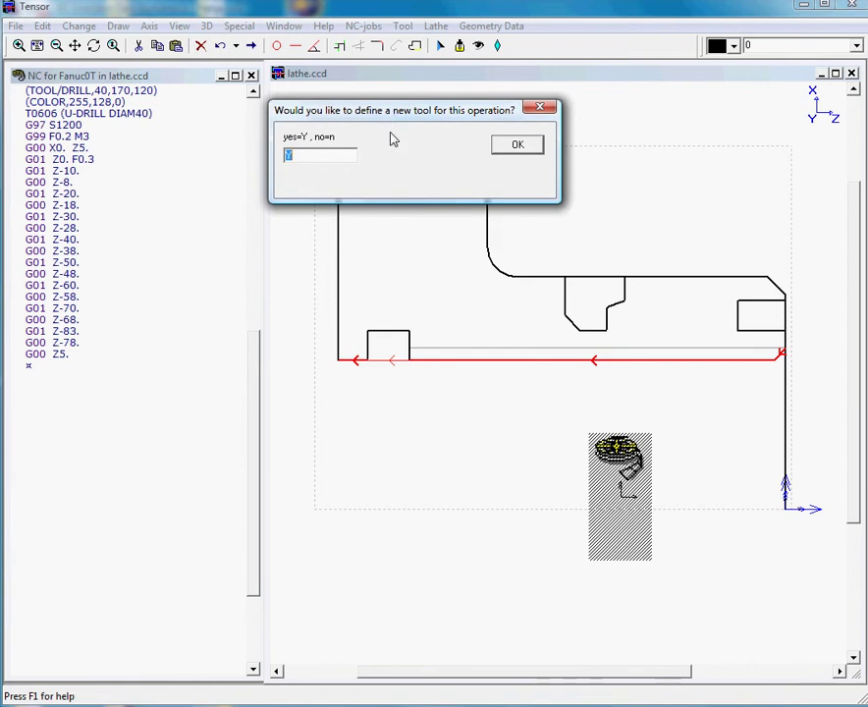
left_click(516, 147)
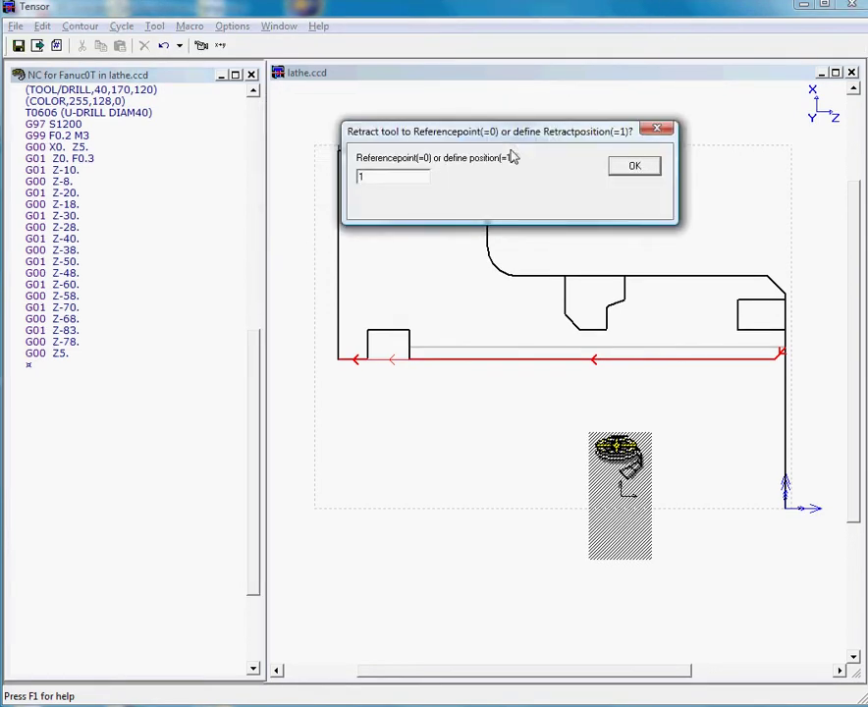
left_click(637, 170)
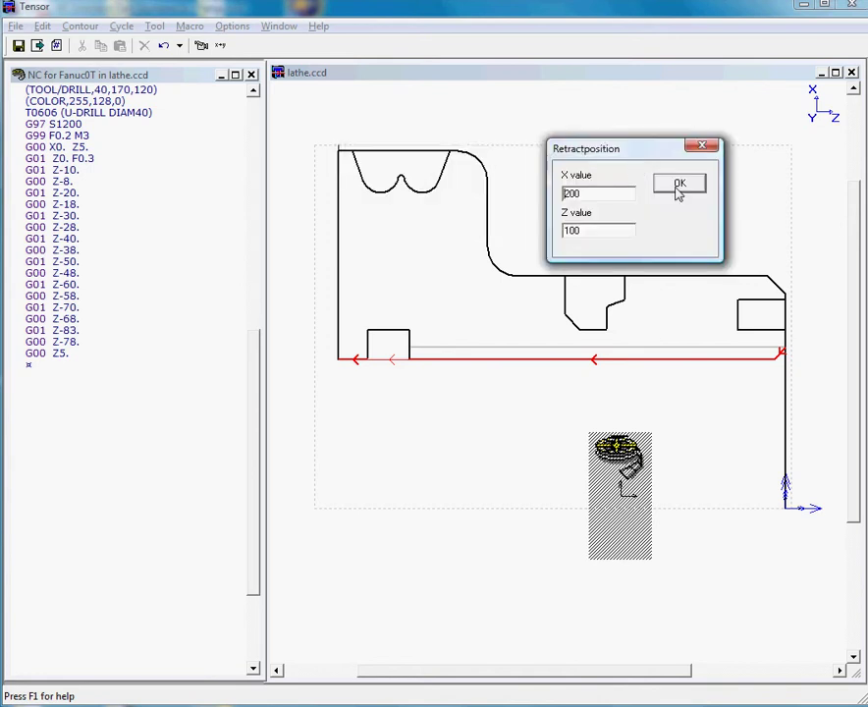
- Accept retract X200 Z100 and load the INT.STANDARD 2 tool from the tool database
left_click(678, 186)
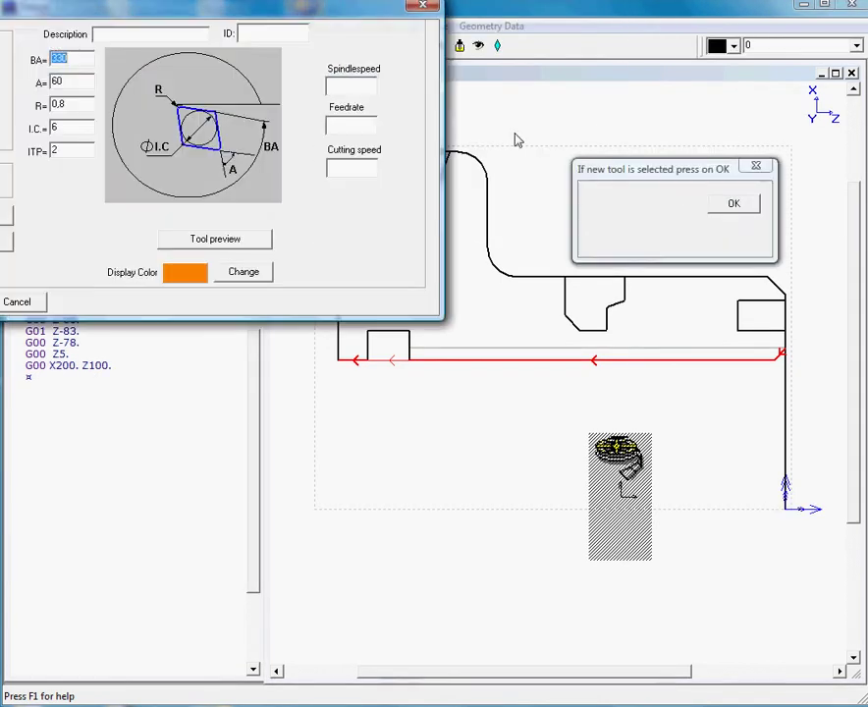
left_click_drag(285, 16, 566, 119)
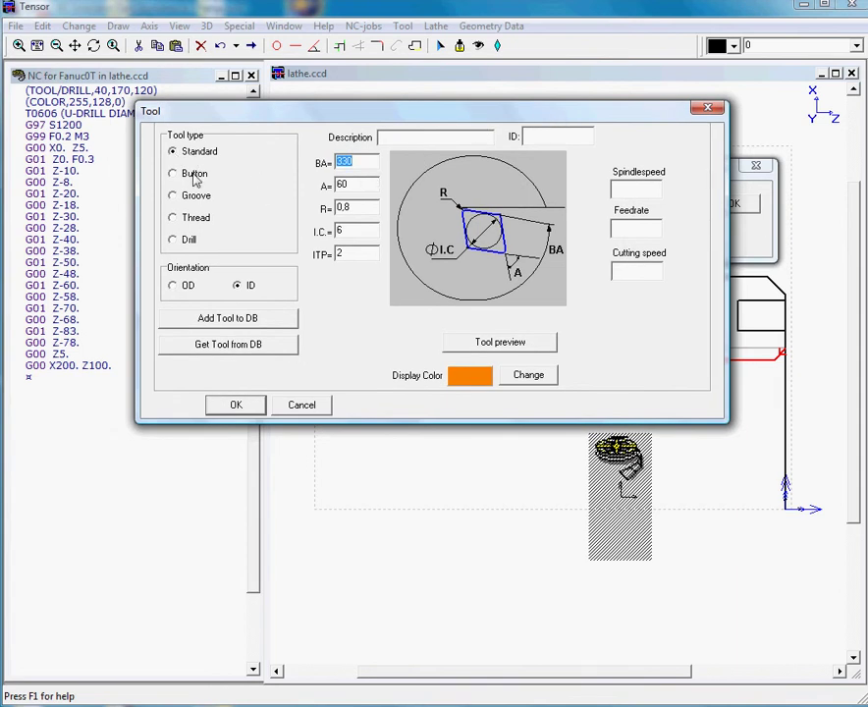
left_click(245, 348)
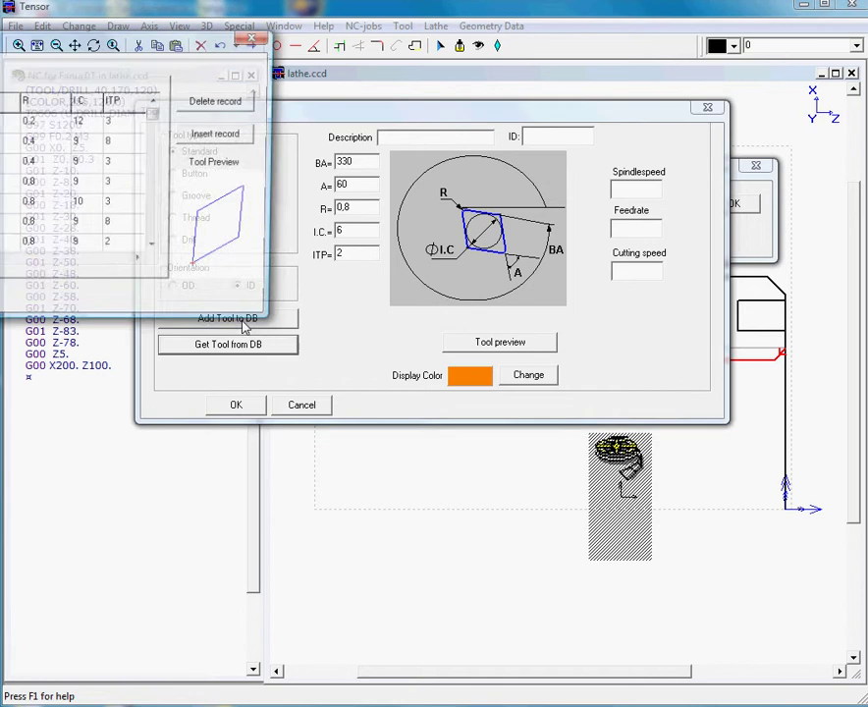
left_click_drag(125, 49, 536, 157)
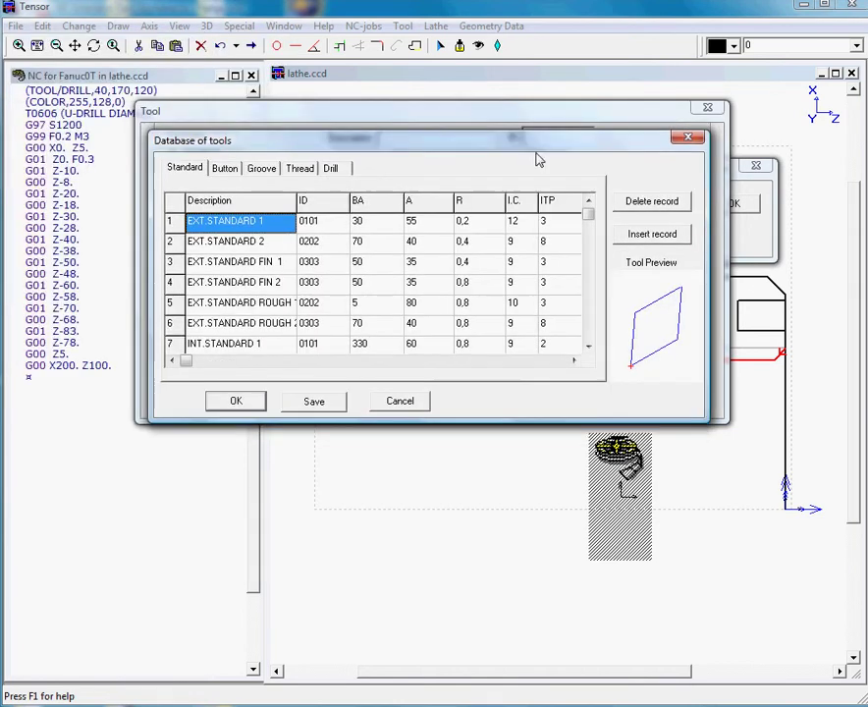
left_click(225, 281)
key("Down")
key("Down")
key("Down")
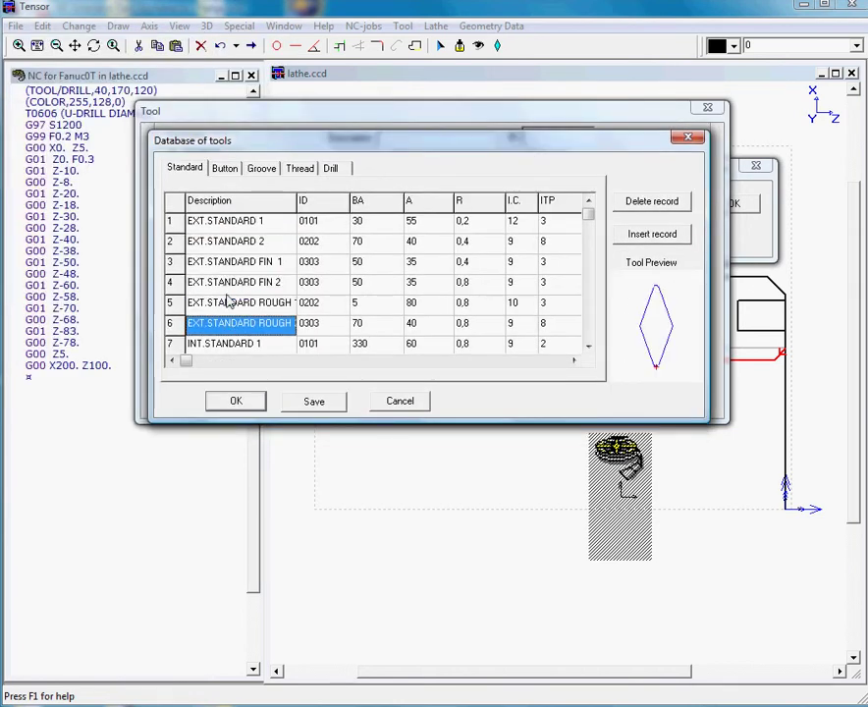
left_click(237, 345)
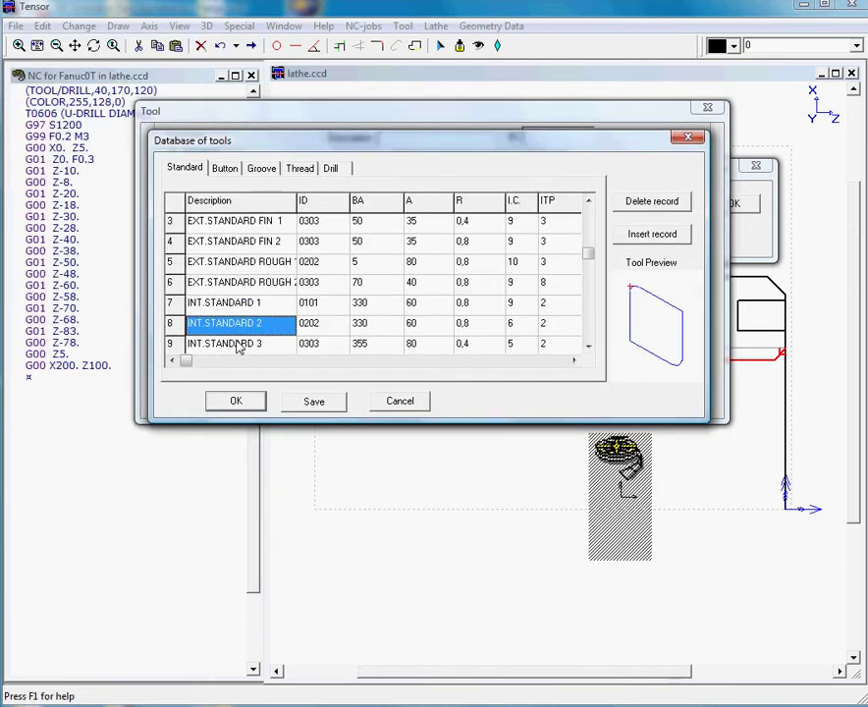
left_click(229, 401)
- Enter spindle speed 1000, feedrate 0.2, cutting speed 100, set green display colour, and confirm
left_click(620, 194)
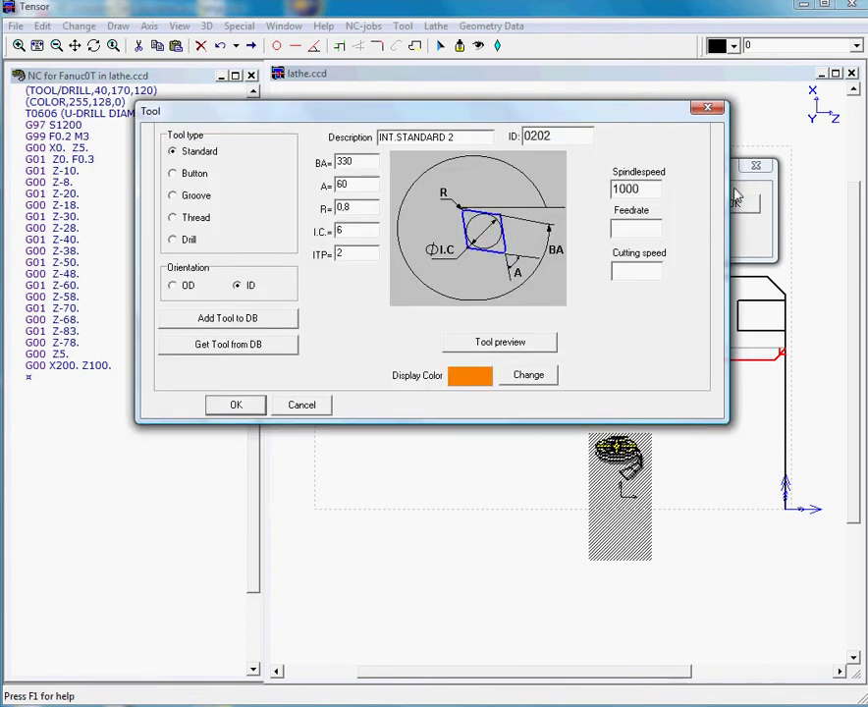
left_click(629, 228)
left_click(616, 271)
left_click(513, 376)
left_click(460, 216)
left_click(436, 382)
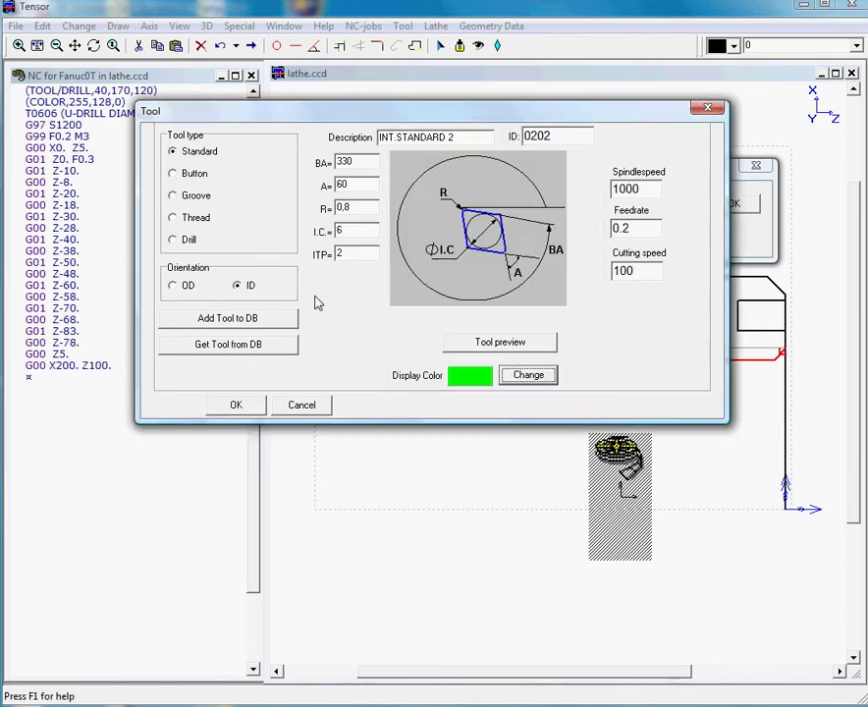
left_click(238, 407)
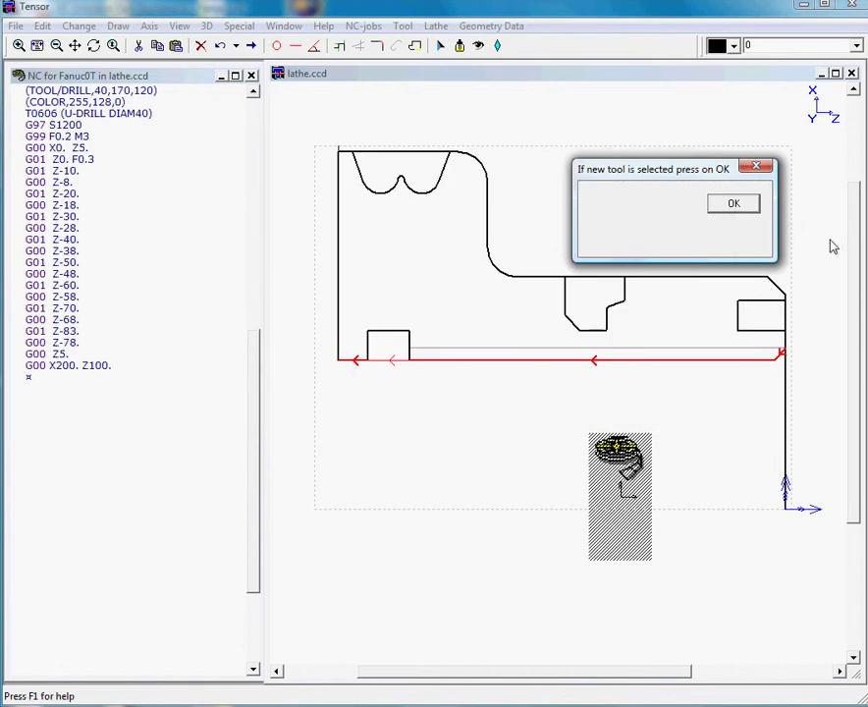
- Acknowledge the new tool selection and accept its machining values
left_click(732, 207)
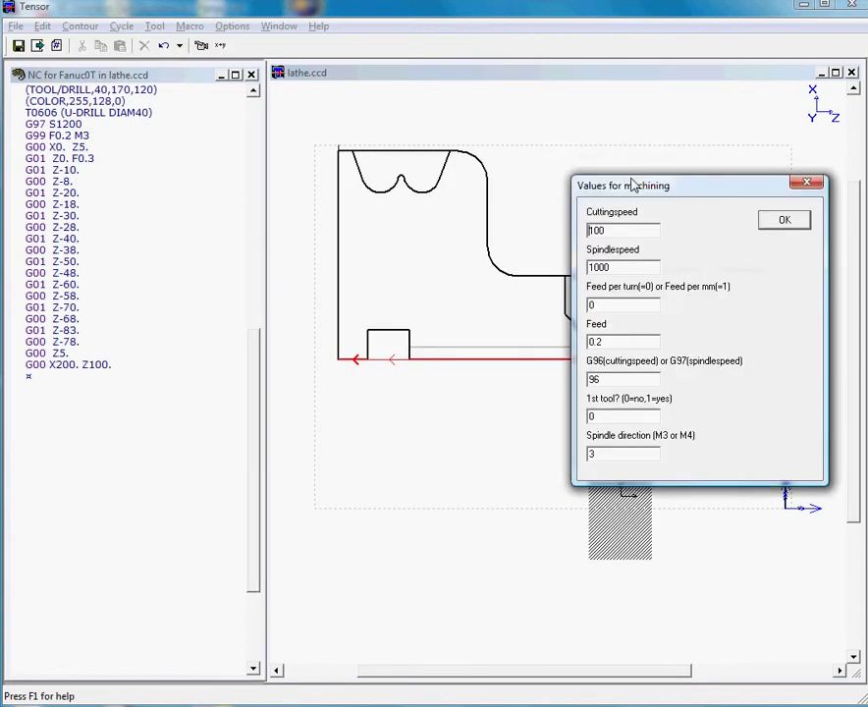
left_click_drag(639, 189, 301, 88)
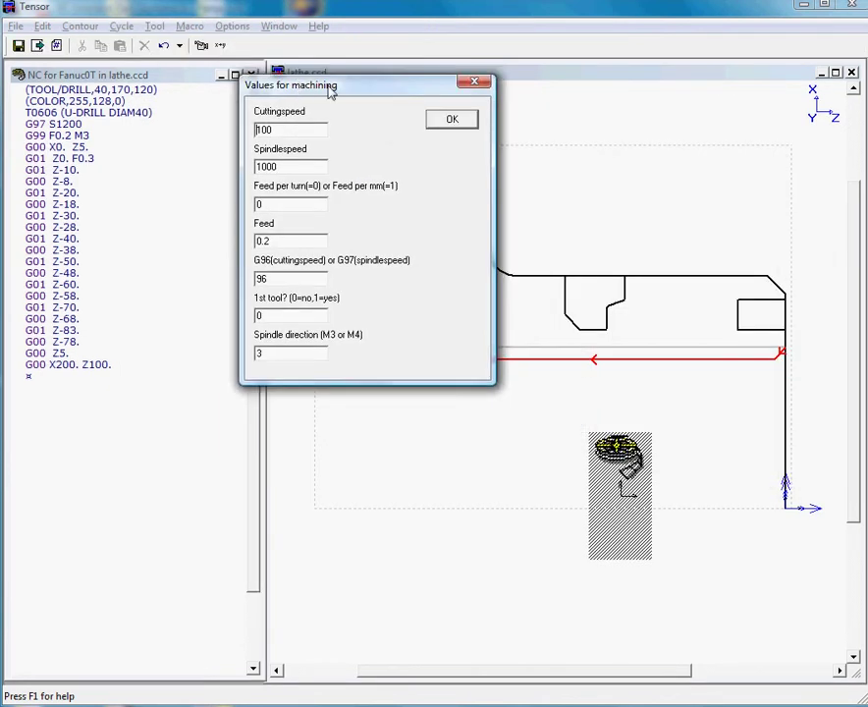
left_click(447, 125)
left_click(462, 120)
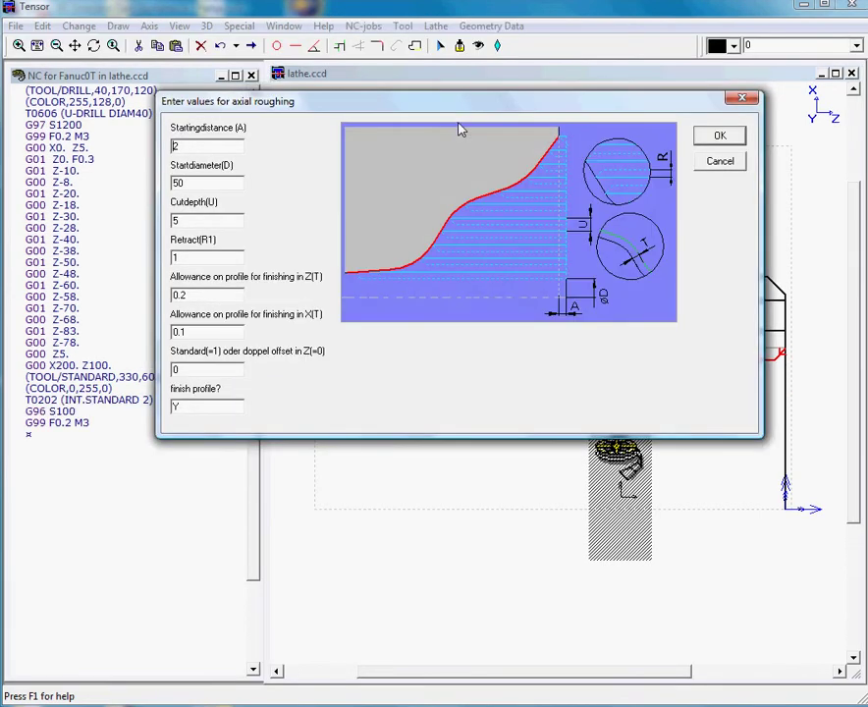
- Set start diameter 40, cut depth 3, retract 1, finishing allowances and finish profile Y
left_click_drag(432, 105, 430, 163)
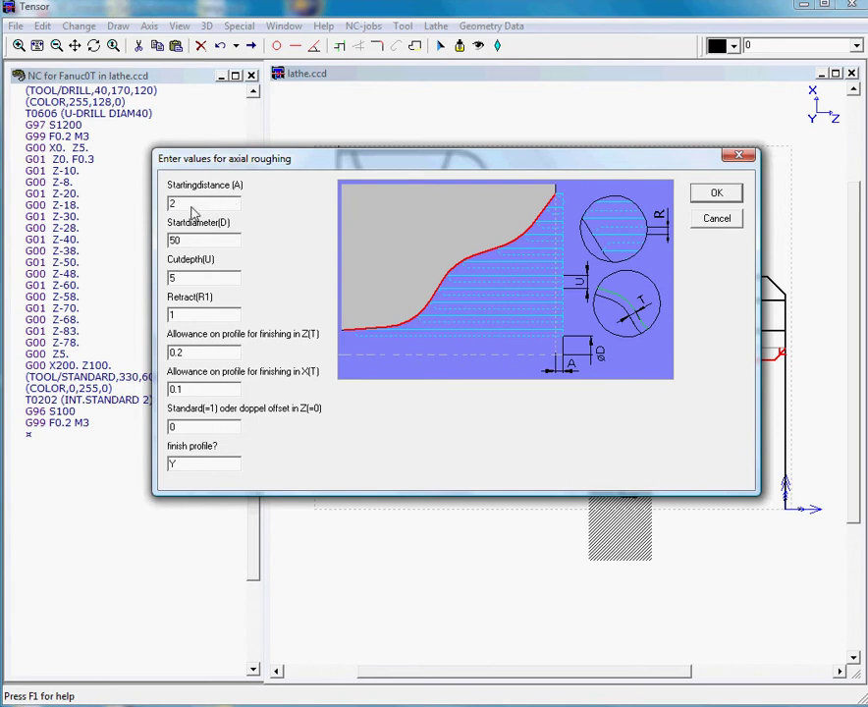
double_click(215, 237)
double_click(190, 282)
left_click_drag(244, 355, 169, 360)
left_click_drag(183, 465, 149, 465)
left_click(186, 470)
left_click(717, 195)
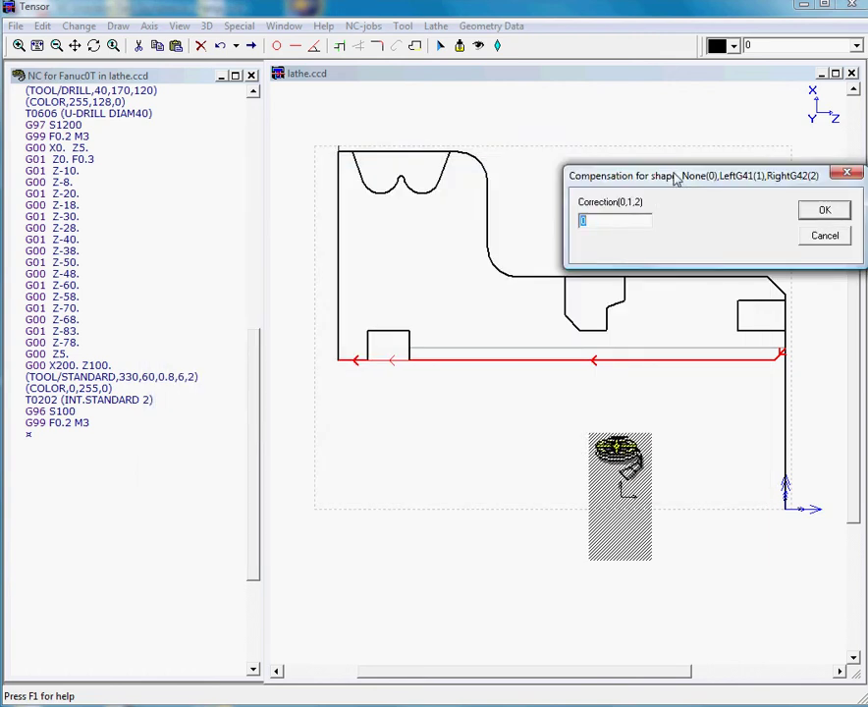
- Accept compensation 0 to generate the roughing NC code
left_click_drag(676, 178, 355, 140)
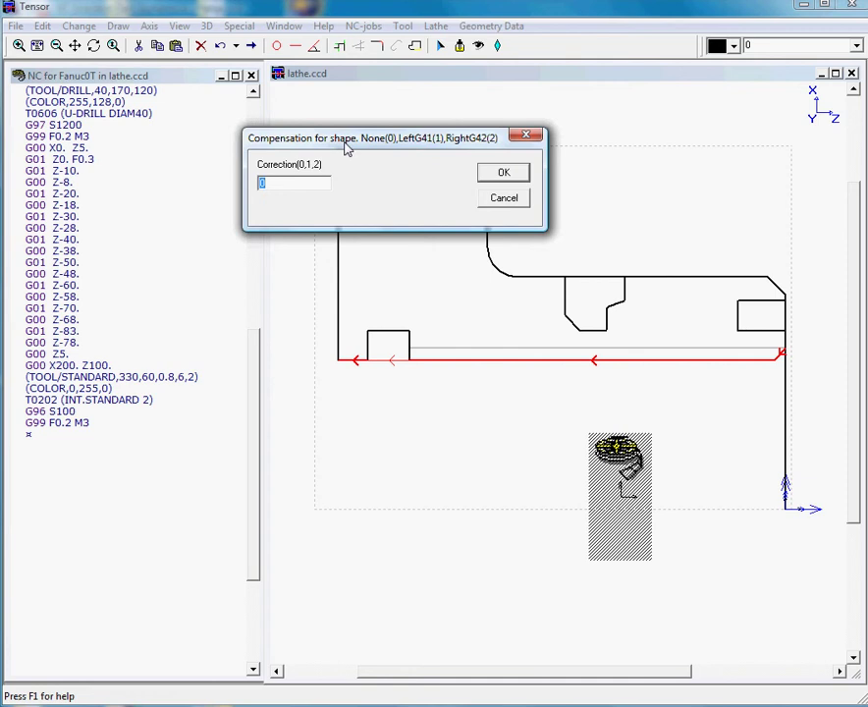
left_click(505, 173)
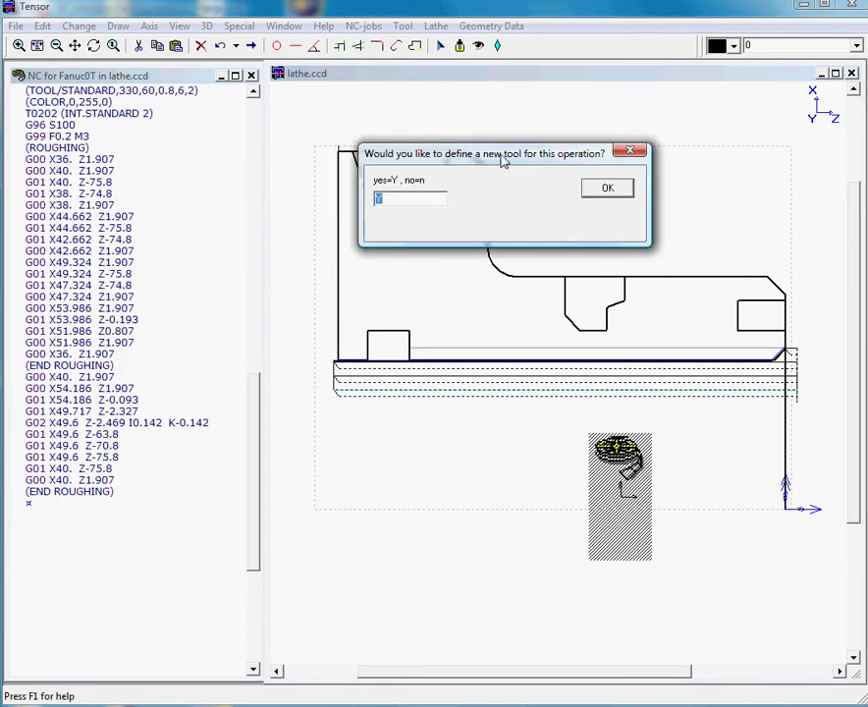
left_click_drag(511, 169, 374, 175)
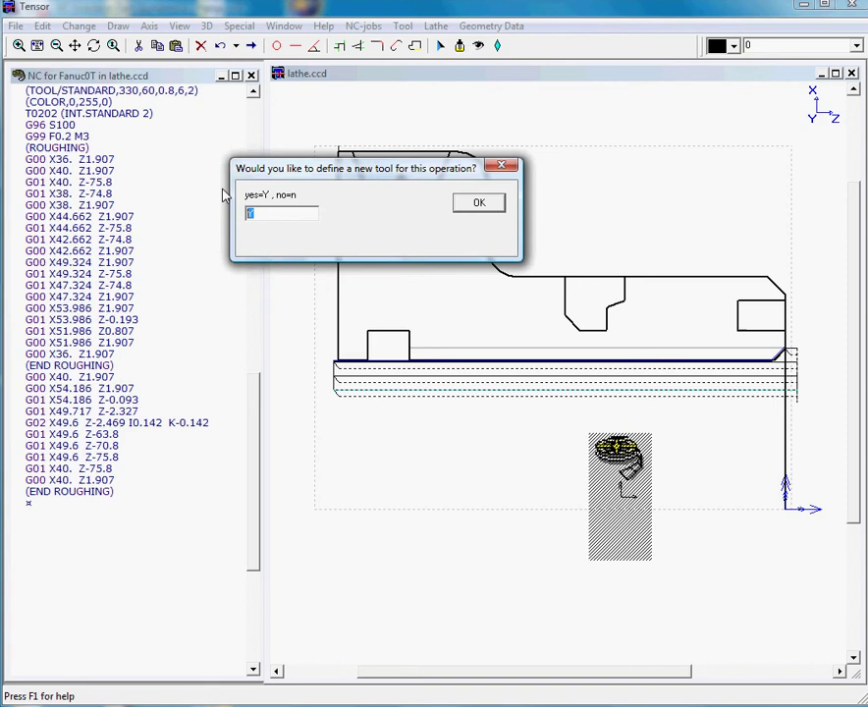
- Keep the current tool, set feed per revolution 0.1, and generate finishing code with compensation 0
type("n")
left_click(478, 204)
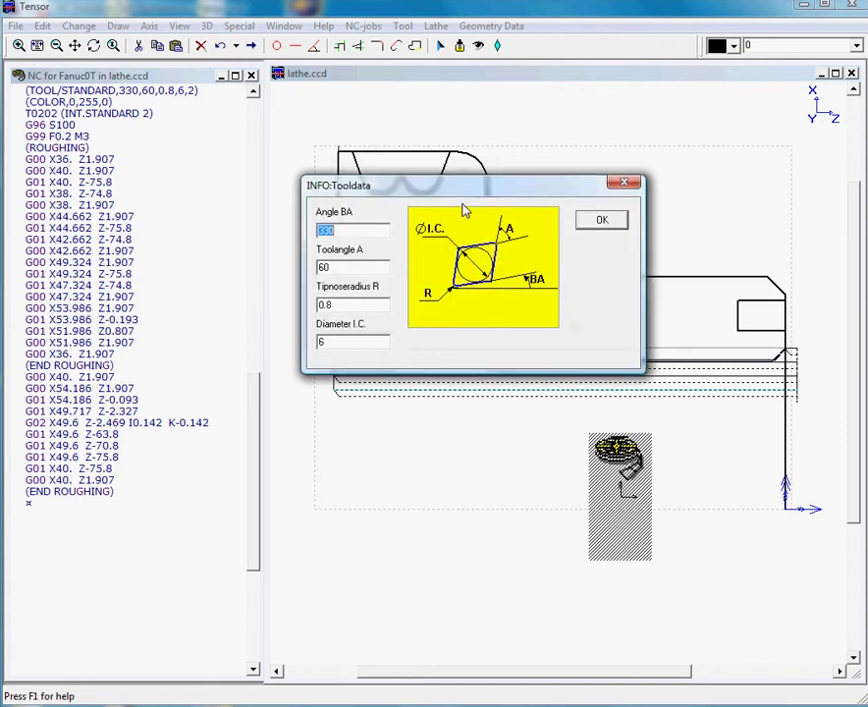
left_click(593, 224)
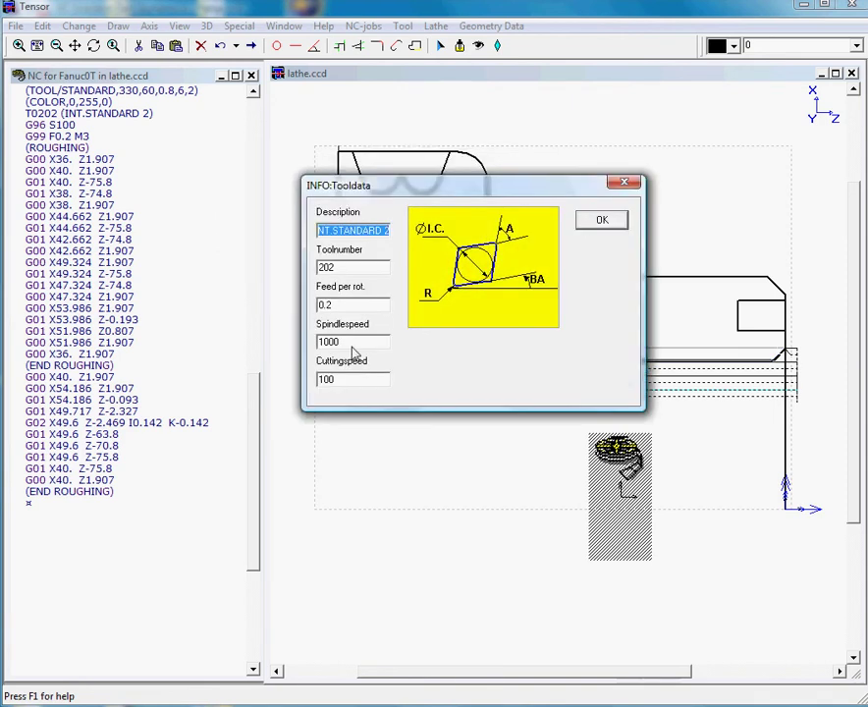
double_click(334, 310)
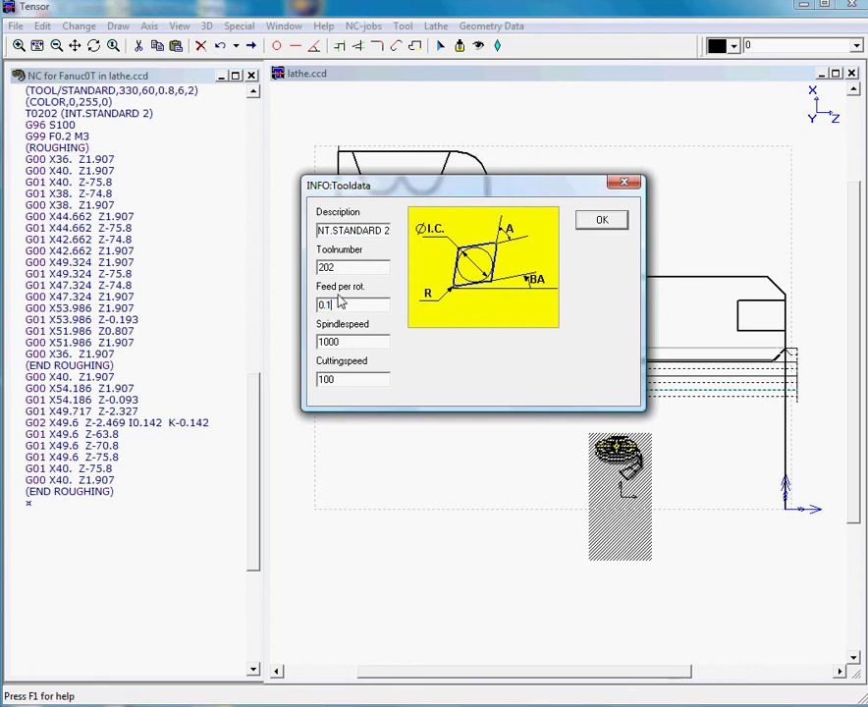
left_click(603, 220)
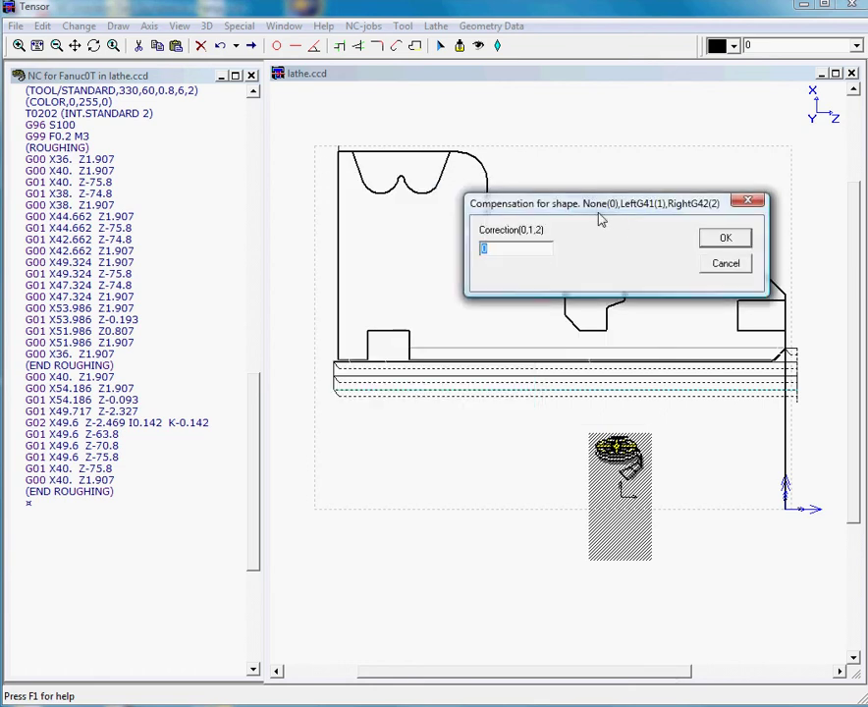
left_click_drag(588, 209, 373, 172)
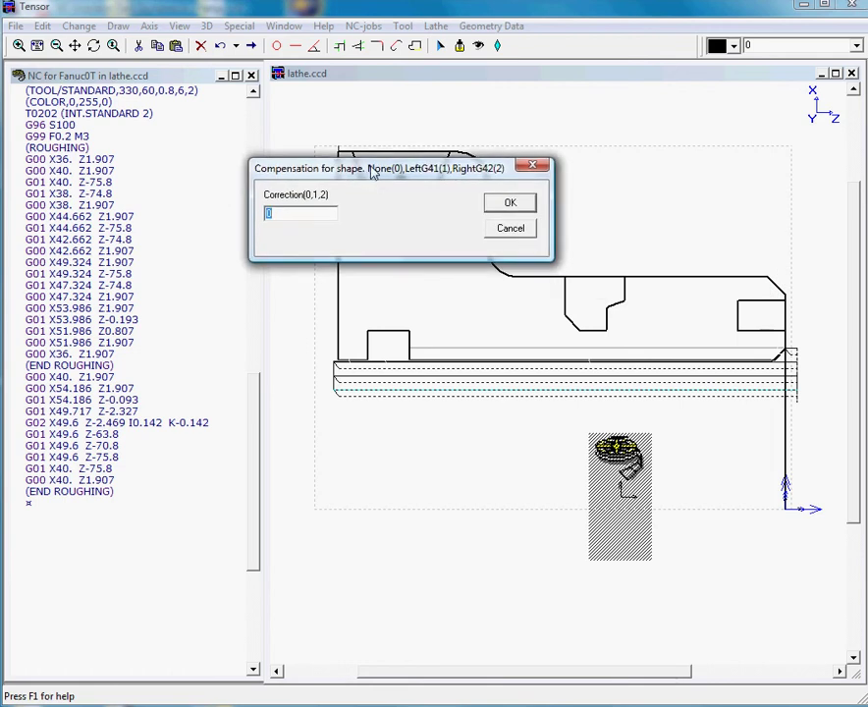
left_click(510, 204)
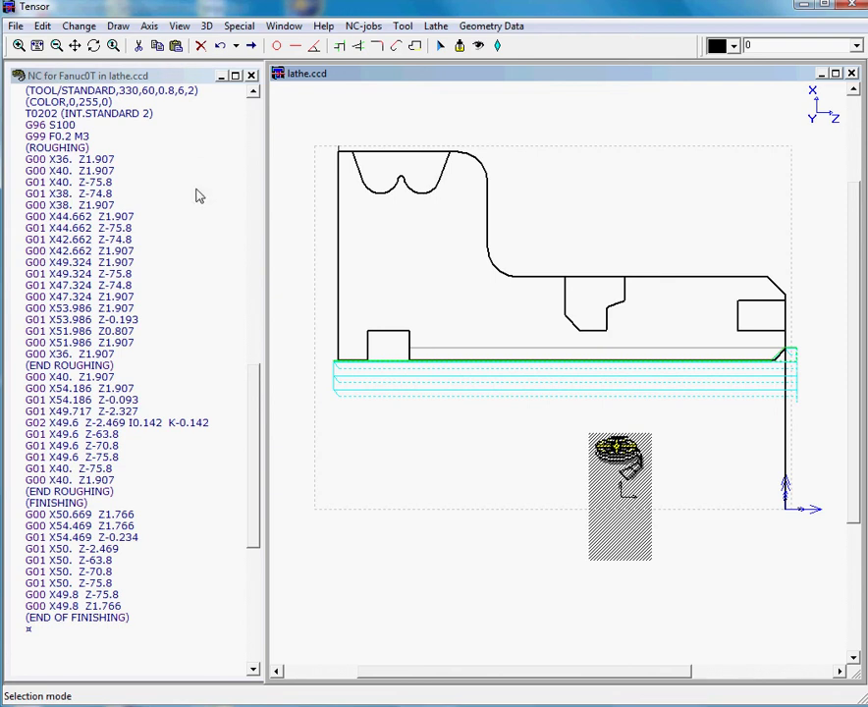
- Preview the toolpath from the start of the roughing code with F5
left_click_drag(101, 171, 130, 149)
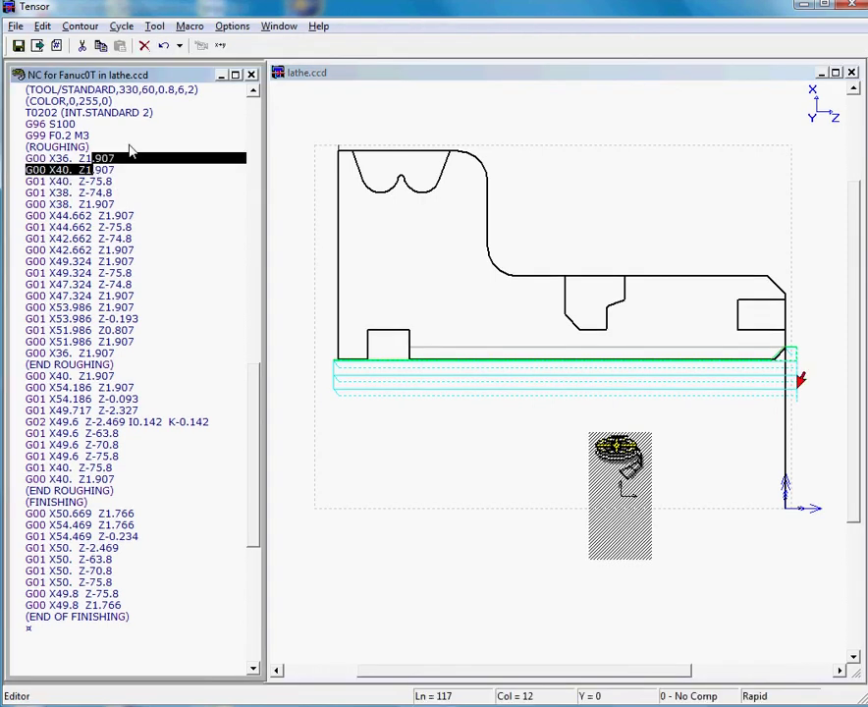
key("F5")
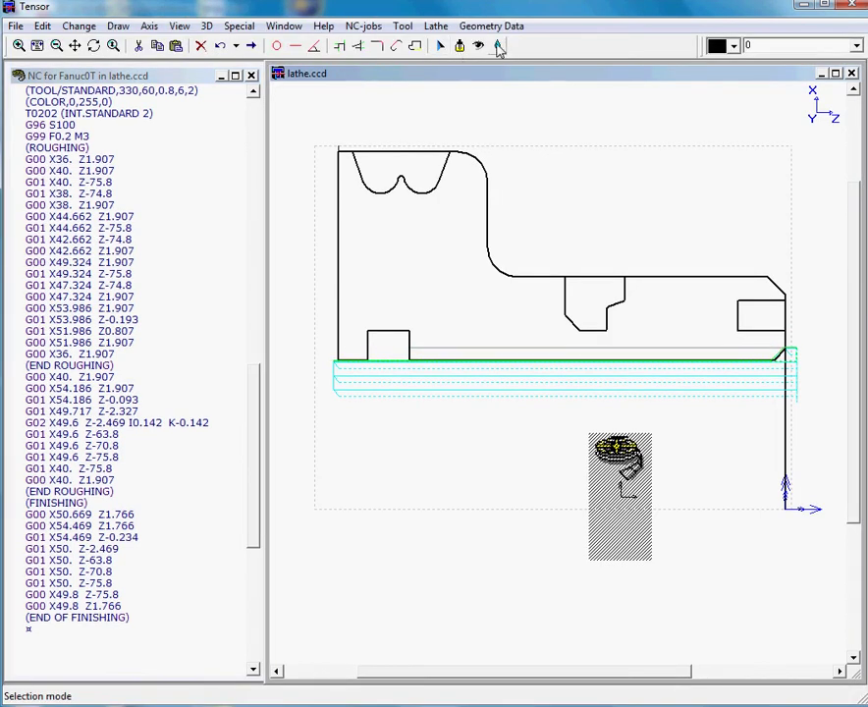
left_click(498, 46)
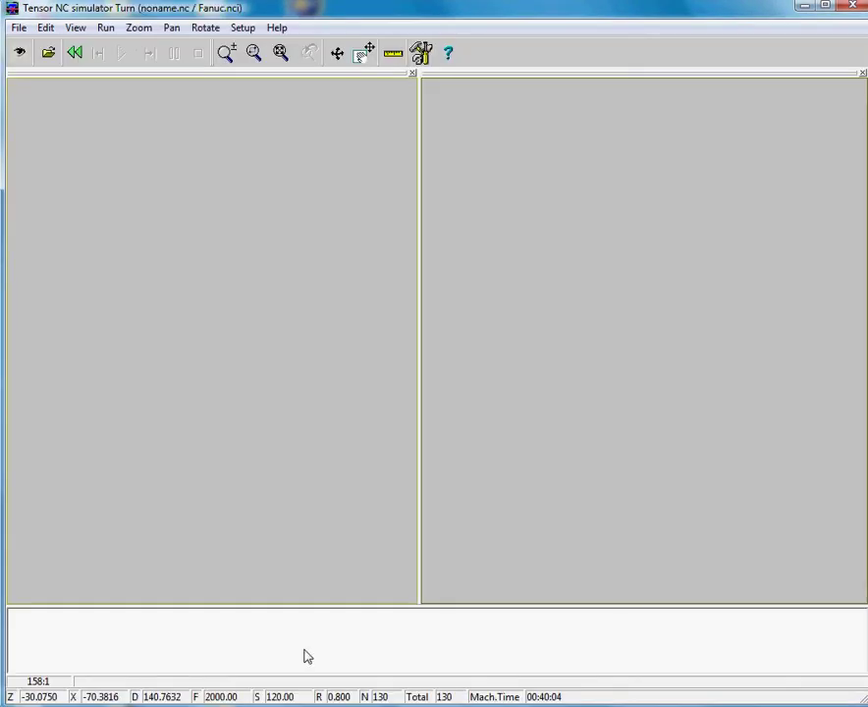
- Load the fanuc NC program, set a breakpoint on the roughing start line, and run to it
left_click(19, 55)
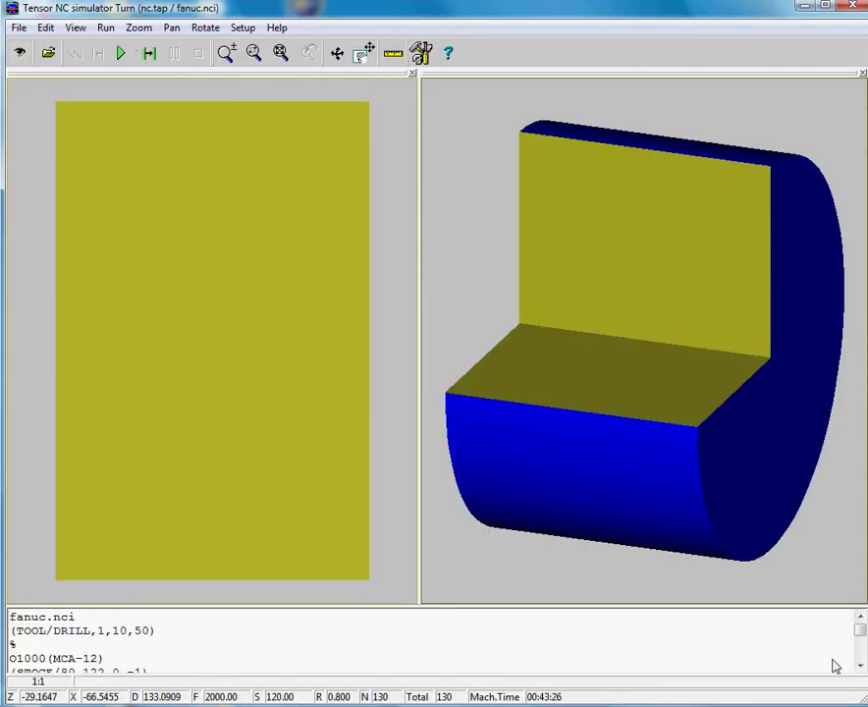
left_click_drag(859, 633, 862, 648)
scroll(861, 648, "up", 5)
scroll(223, 669, "up", 10)
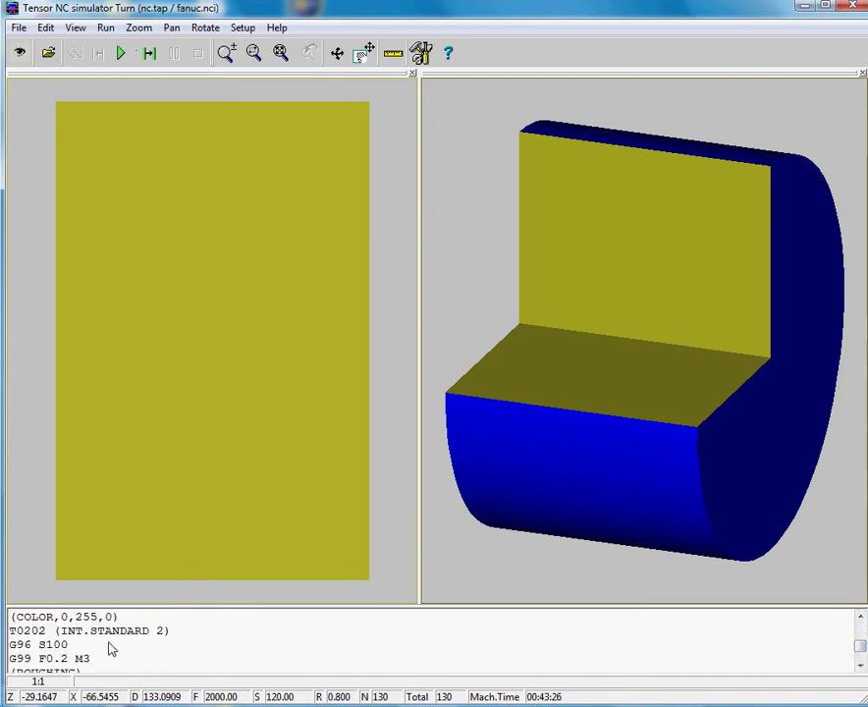
scroll(110, 648, "down", 1)
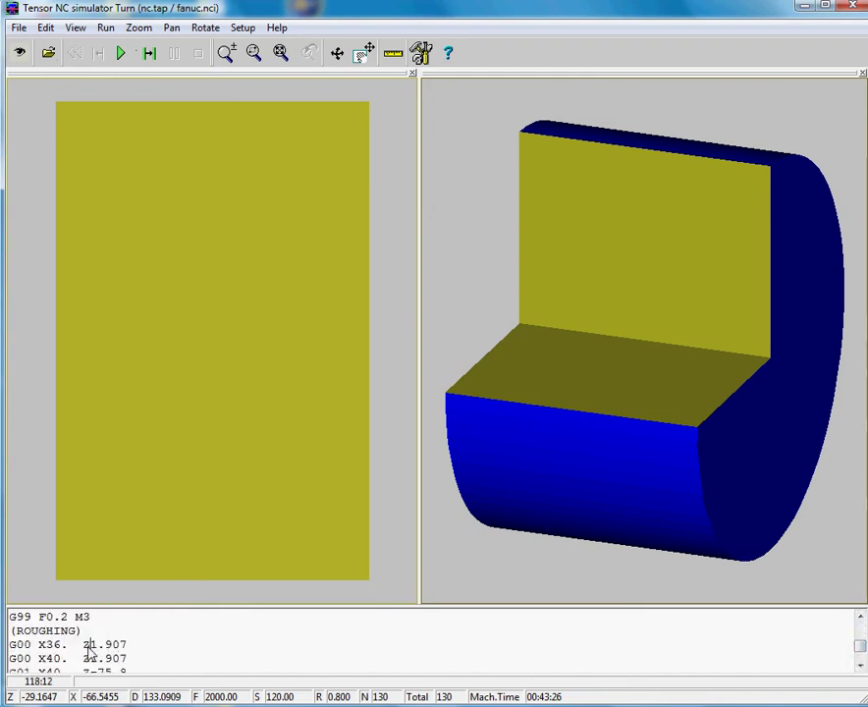
right_click(89, 648)
left_click(215, 568)
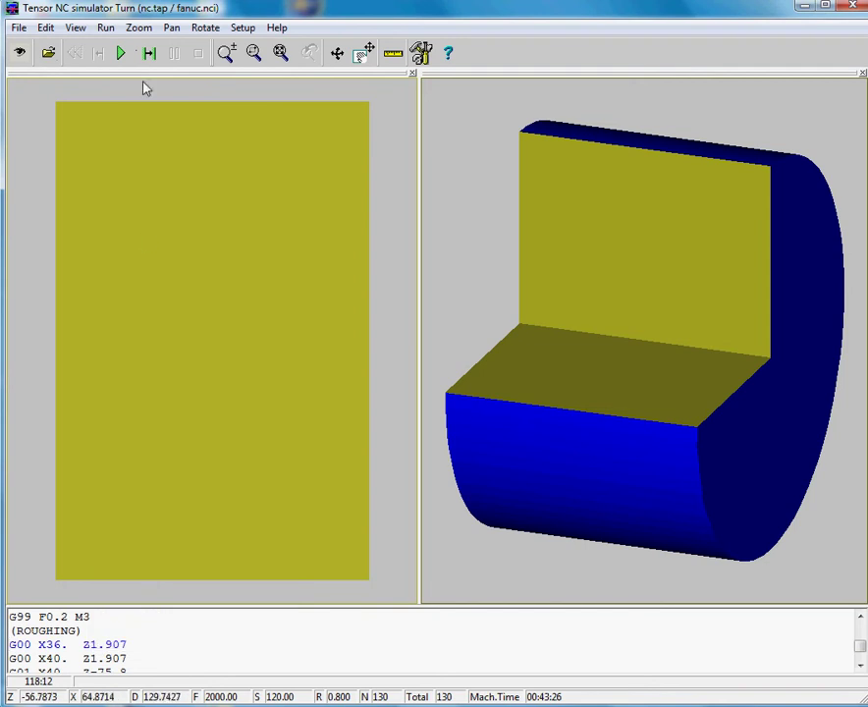
left_click(122, 55)
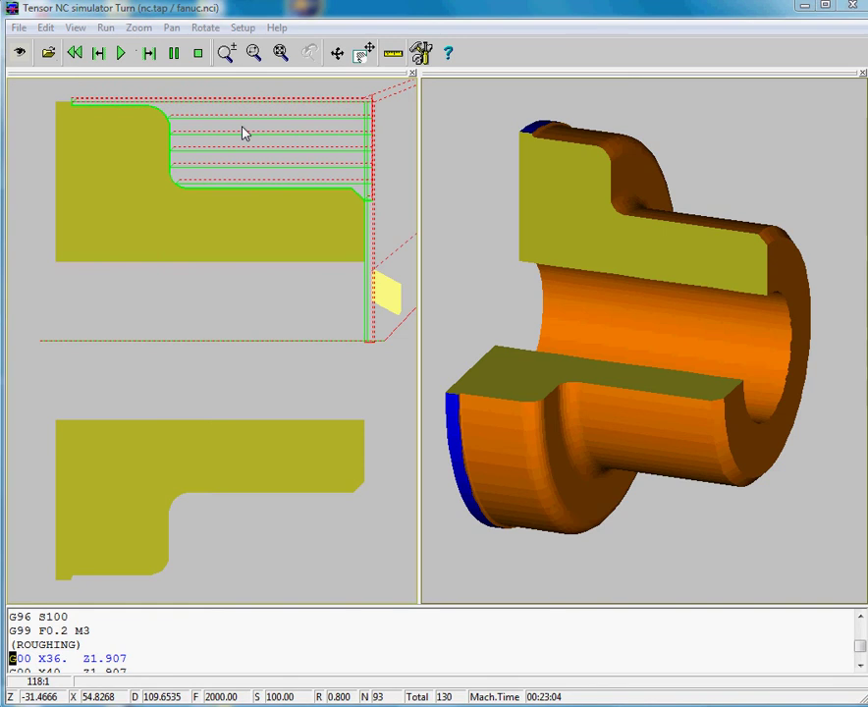
- Step forward six blocks, run through END OF FINISHING, and rotate the part to its front face
left_click(150, 54)
left_click(151, 54)
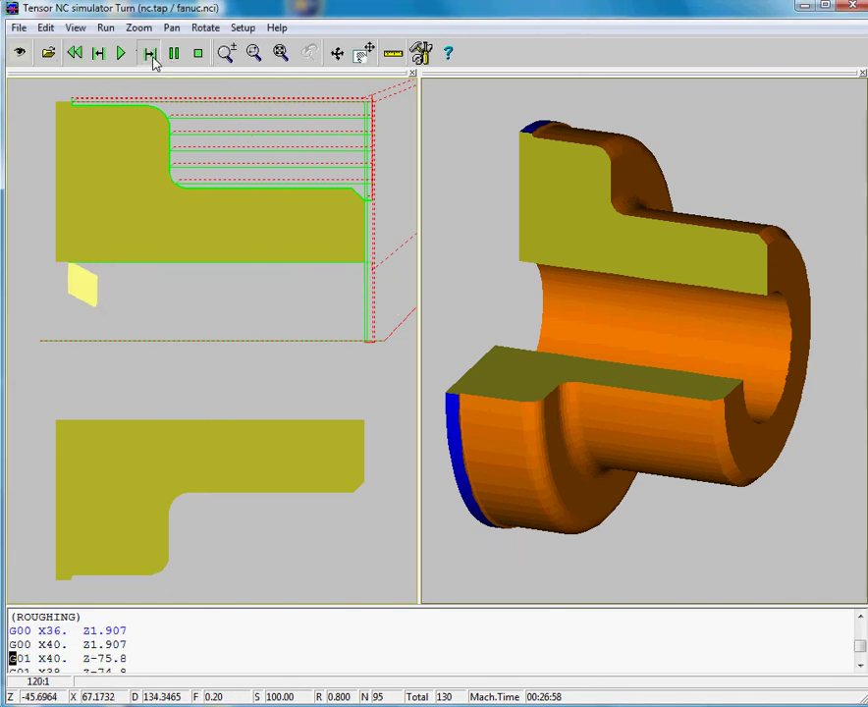
left_click(150, 54)
left_click(150, 54)
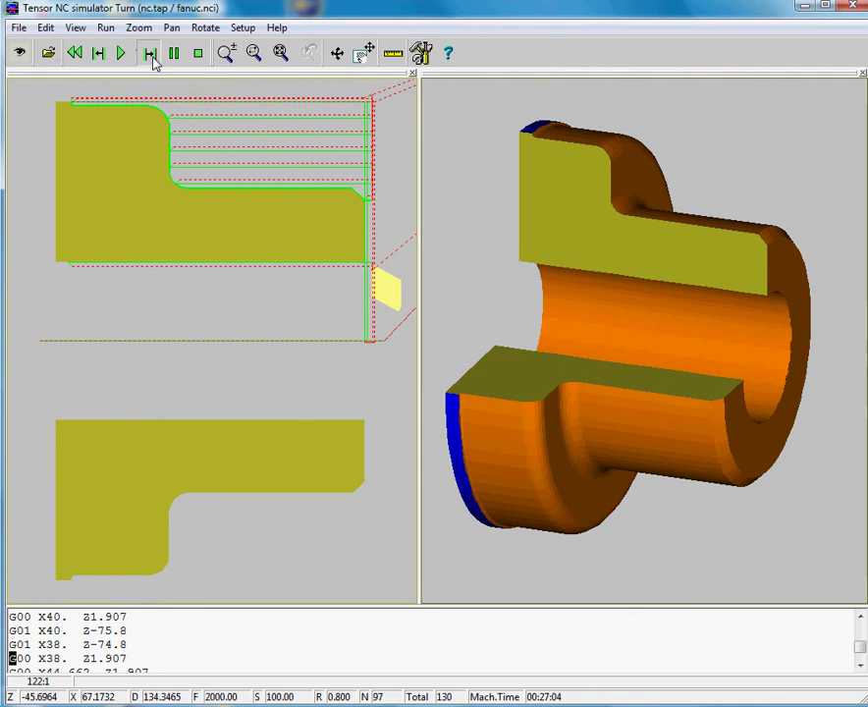
left_click(150, 54)
left_click(150, 54)
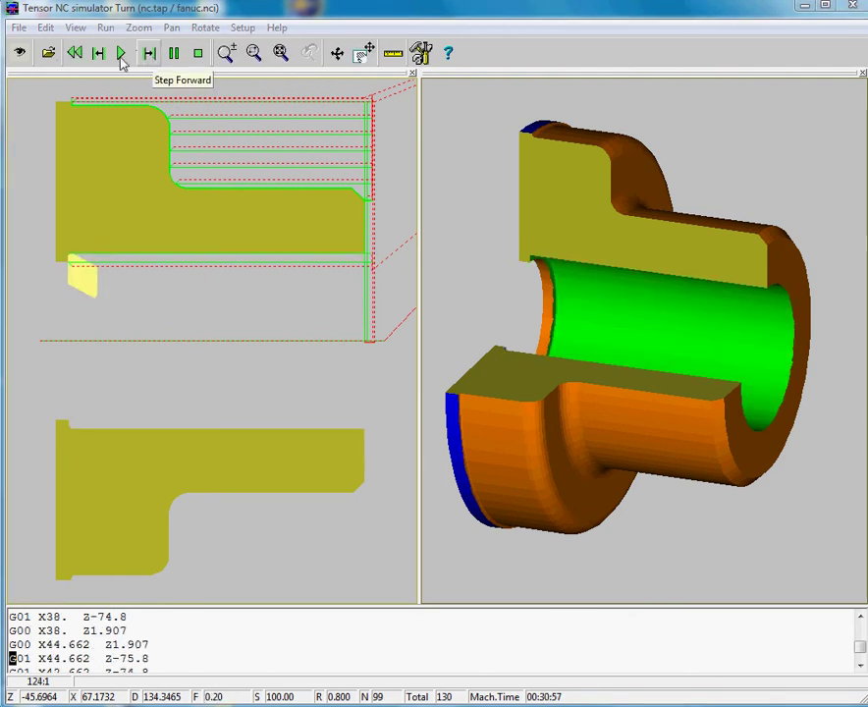
left_click(121, 58)
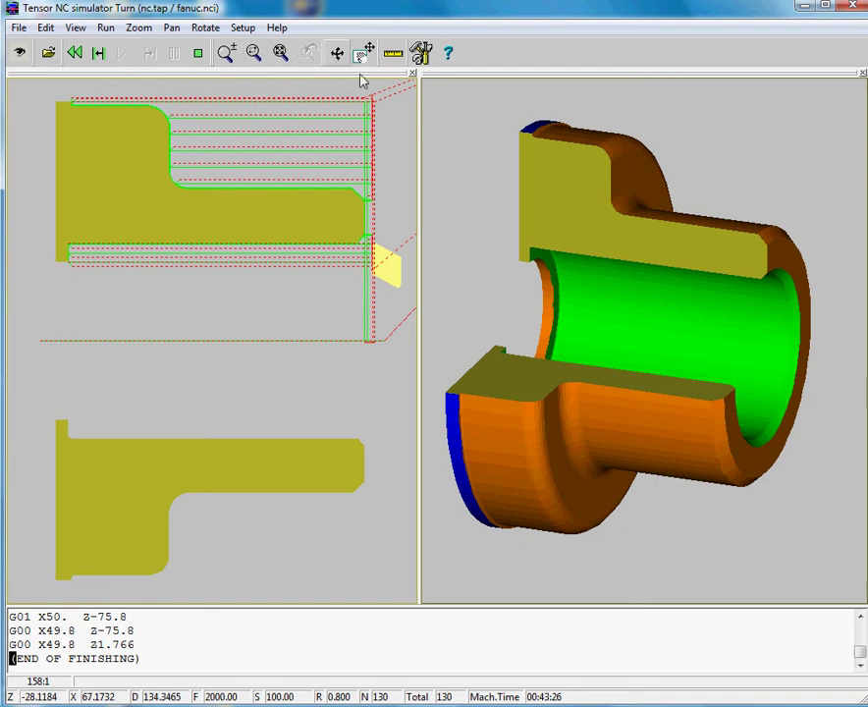
left_click_drag(566, 227, 589, 212)
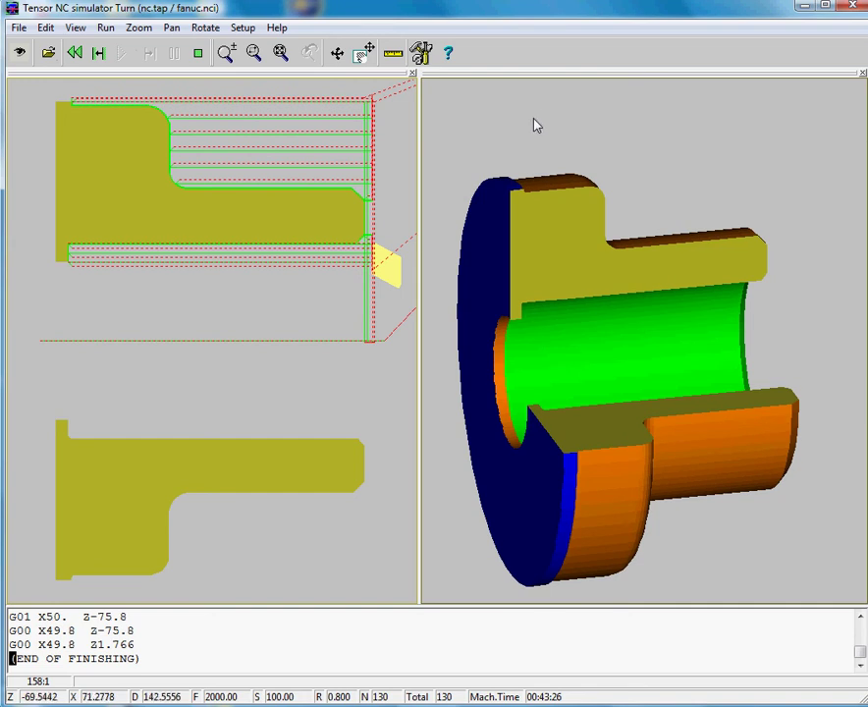